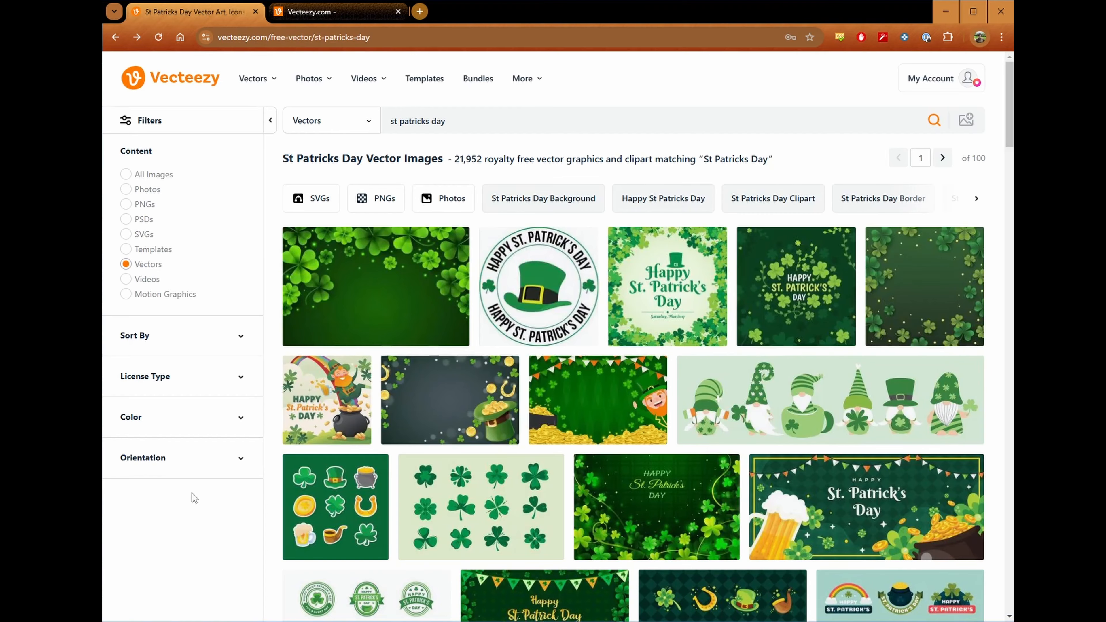
# Step: Browse the St Patricks Day vectors and open the green set of six St. Patrick's Day stickers
pyautogui.scroll(-10, 571, 431)
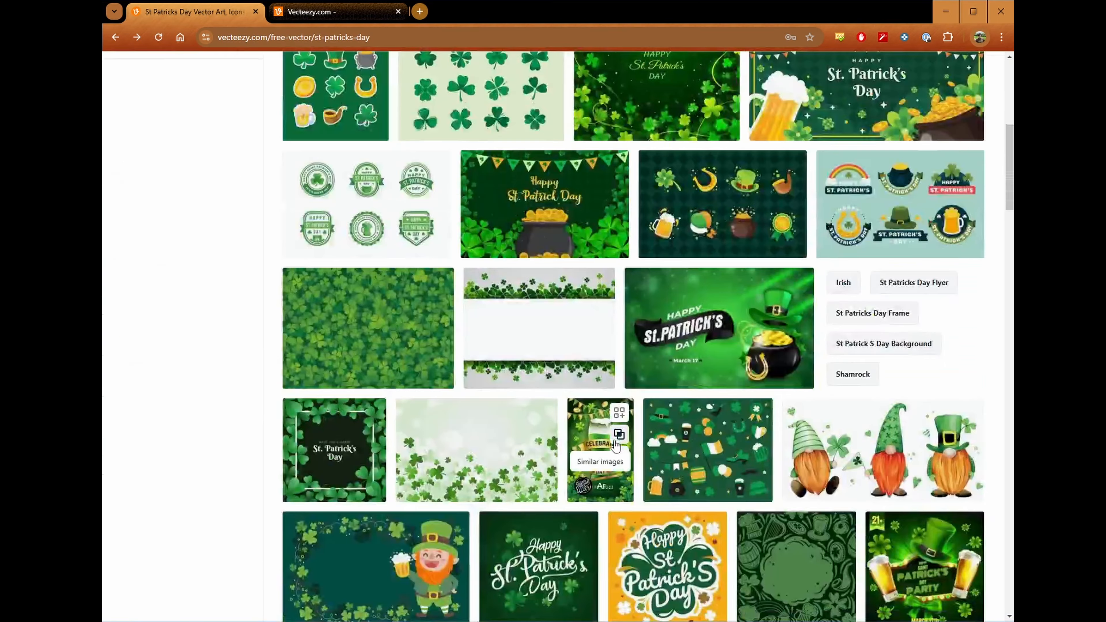
pyautogui.scroll(-5, 608, 443)
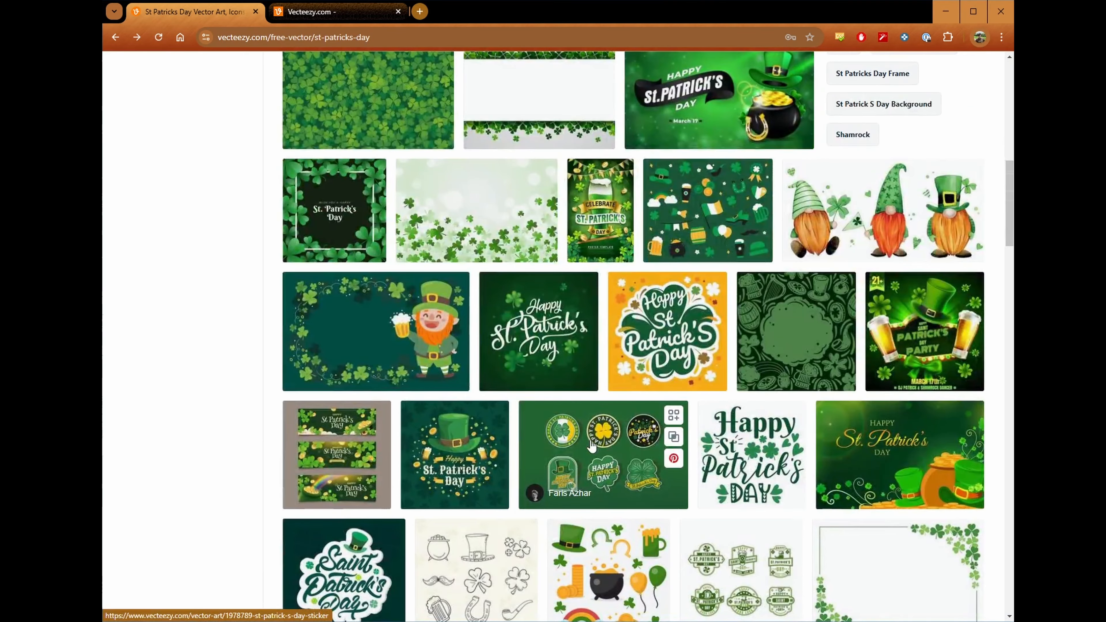
pyautogui.click(607, 444)
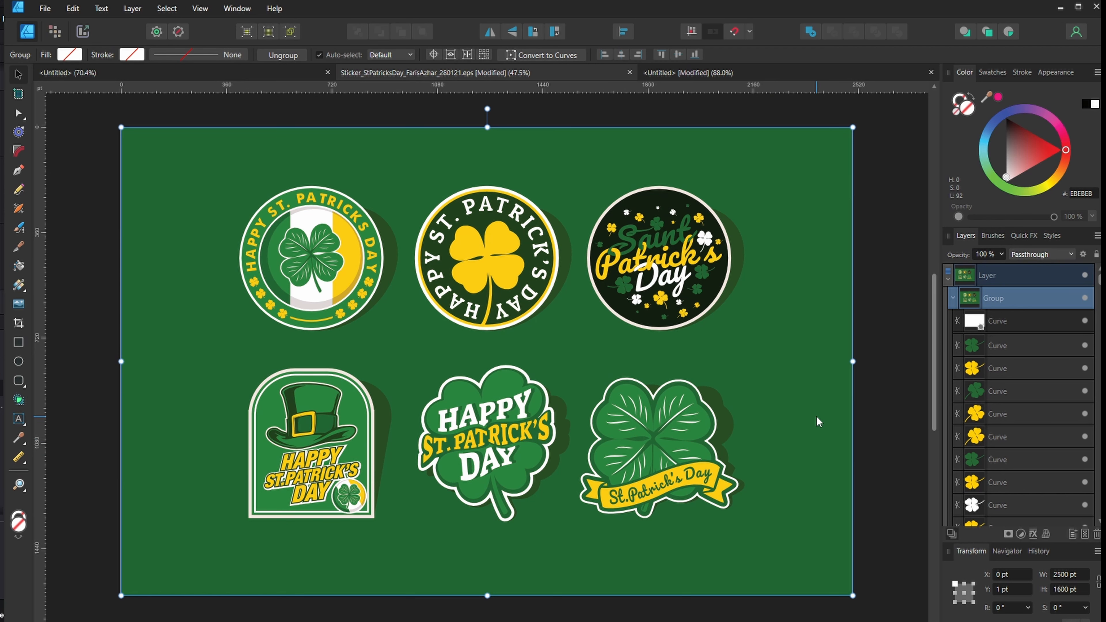
# Step: Delete the full-page white curve and the green background behind the six stickers
pyautogui.click(1007, 321)
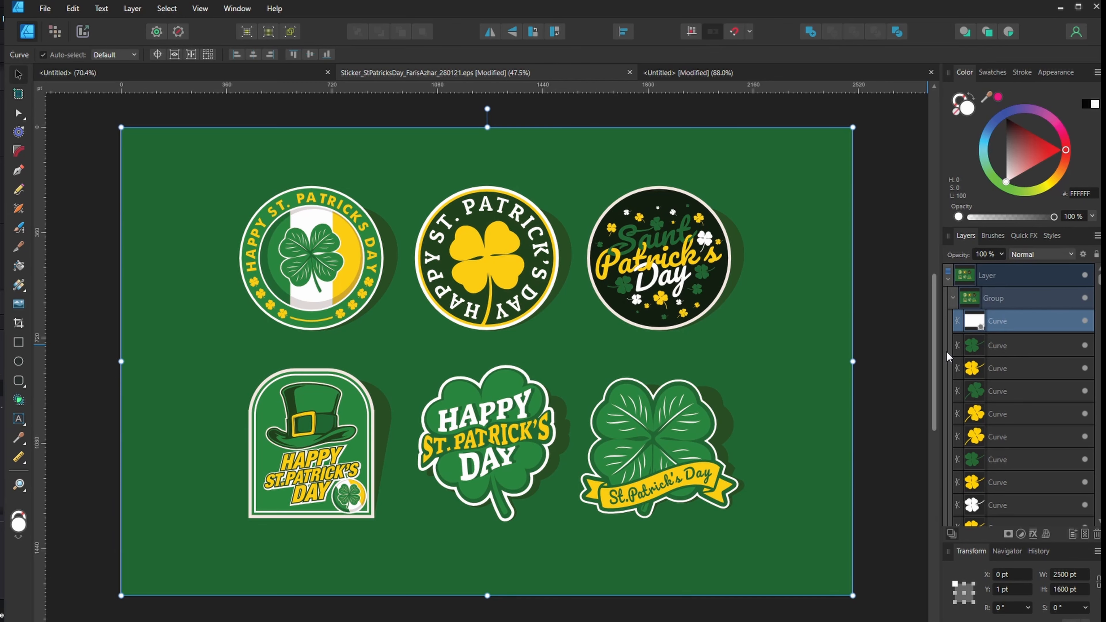
pyautogui.scroll(-5, 947, 351)
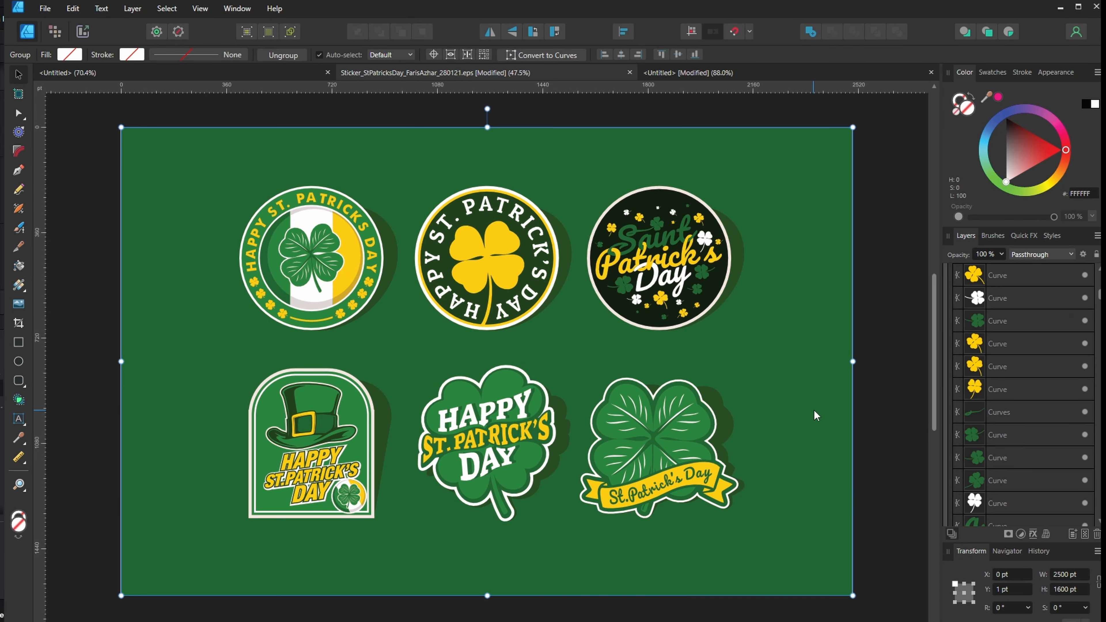
pyautogui.click(795, 439)
pyautogui.press('Delete')
pyautogui.click(780, 360)
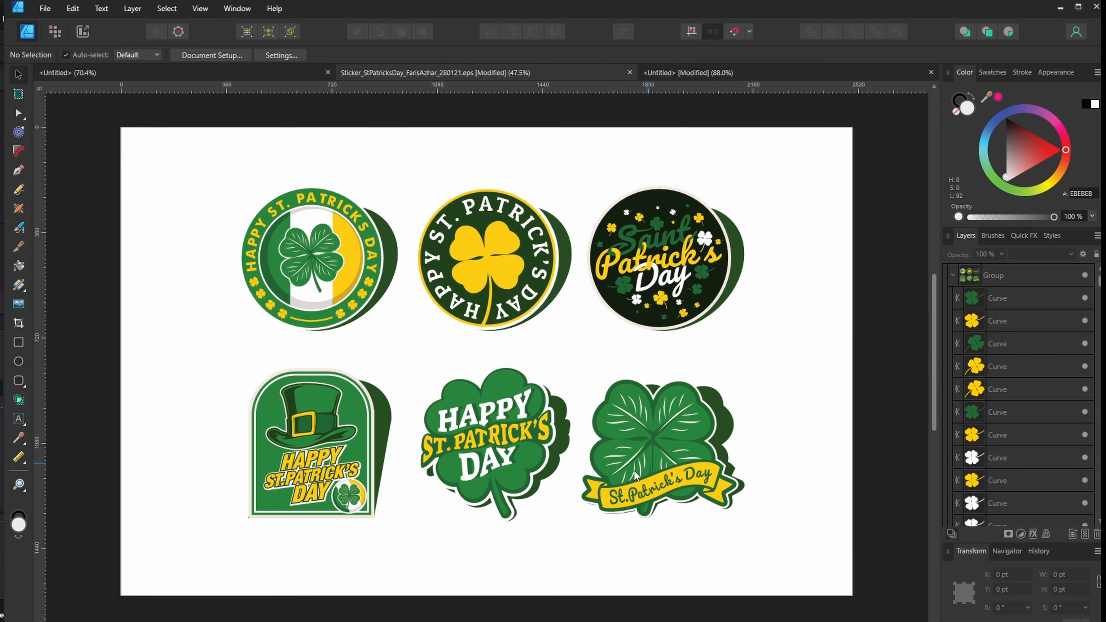
# Step: Ungroup the artwork and select every part of the four-leaf clover sticker with the yellow St. Patrick's Day banner
pyautogui.click(604, 494)
pyautogui.hotkey('ctrl', 'shift', 'g')
pyautogui.click(755, 365)
pyautogui.moveTo(770, 348); pyautogui.dragTo(573, 547)
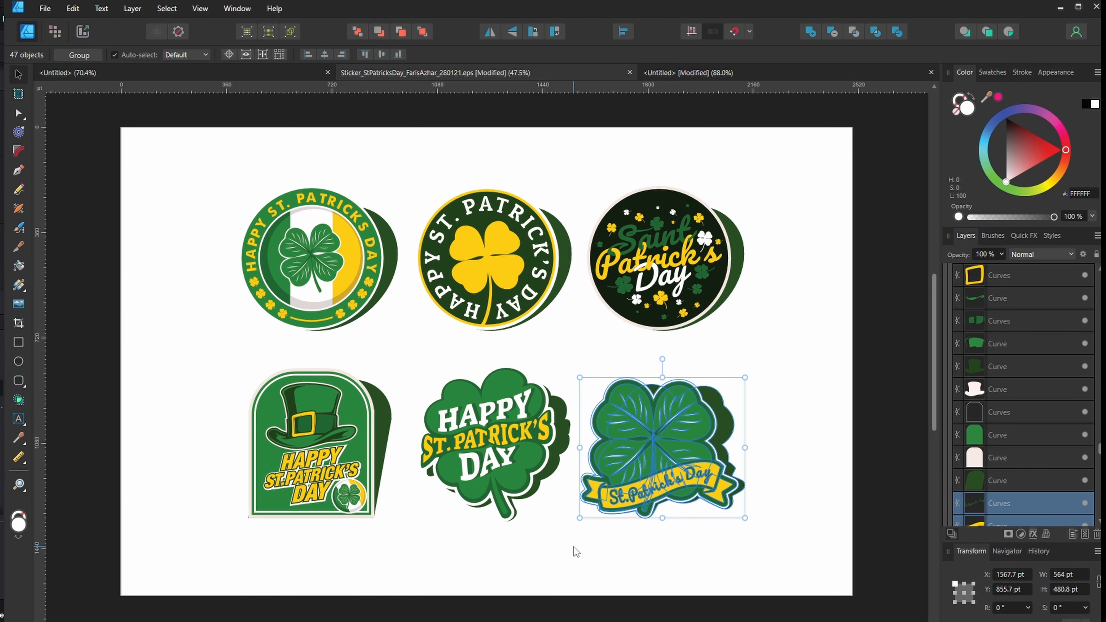
# Step: Create a new 1920 x 1080 px Social Media Story Post document with an RGB/8 transparent background
pyautogui.hotkey('ctrl', 'n')
pyautogui.click(579, 387)
pyautogui.click(589, 448)
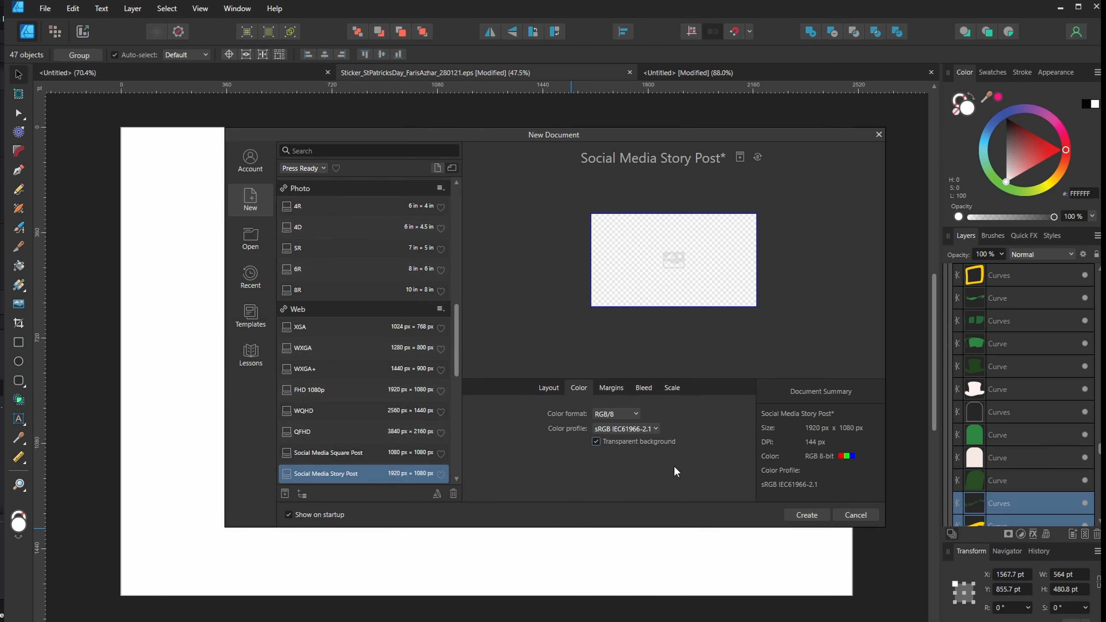
pyautogui.click(806, 514)
# Step: Paste the clover sticker near the middle of the page and delete its dark green shadow
pyautogui.hotkey('ctrl', 'v')
pyautogui.moveTo(780, 510); pyautogui.dragTo(553, 340)
pyautogui.click(638, 334)
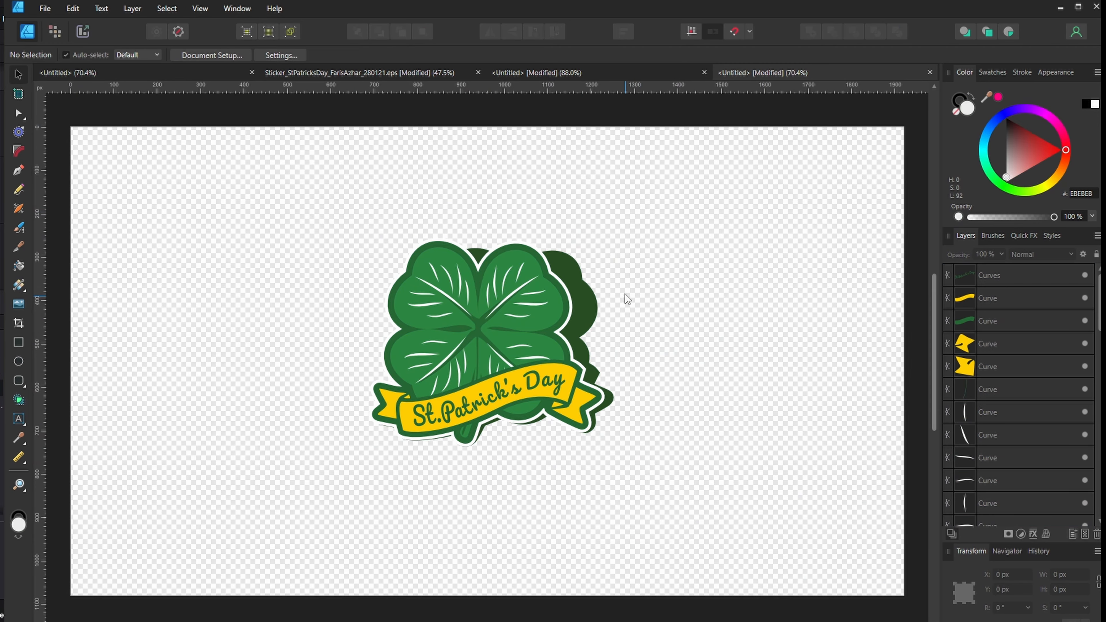
pyautogui.click(592, 305)
pyautogui.press('Delete')
# Step: Change the fill of the X-shaped centre vein from dark green to white (FFFFFF)
pyautogui.keyDown('ctrl'); pyautogui.scroll(4, 436, 364); pyautogui.keyUp('ctrl')
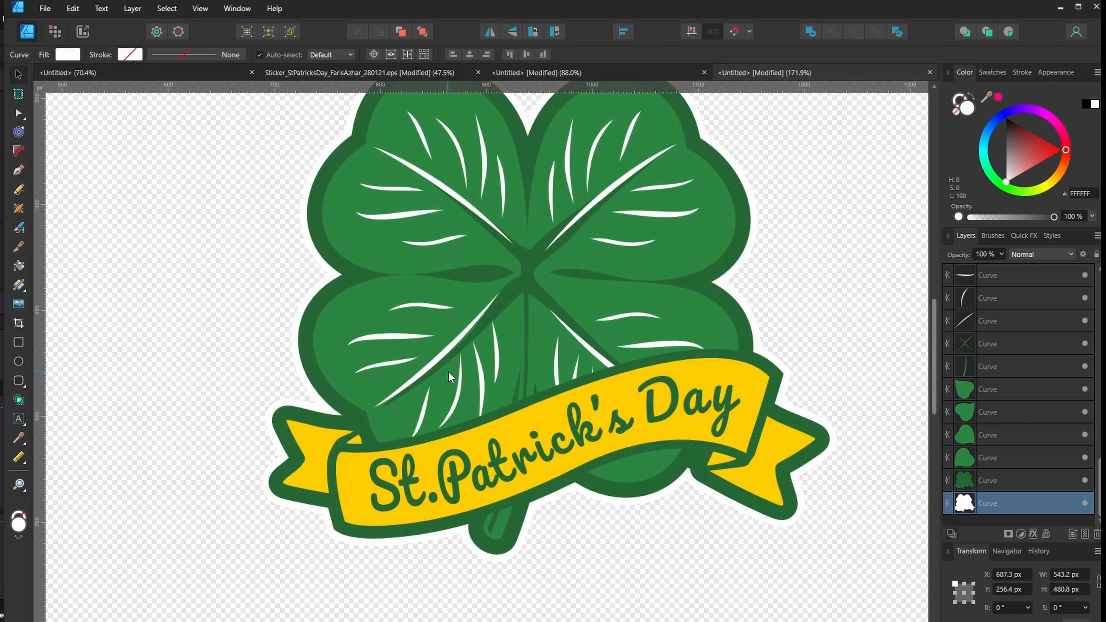
pyautogui.click(532, 253)
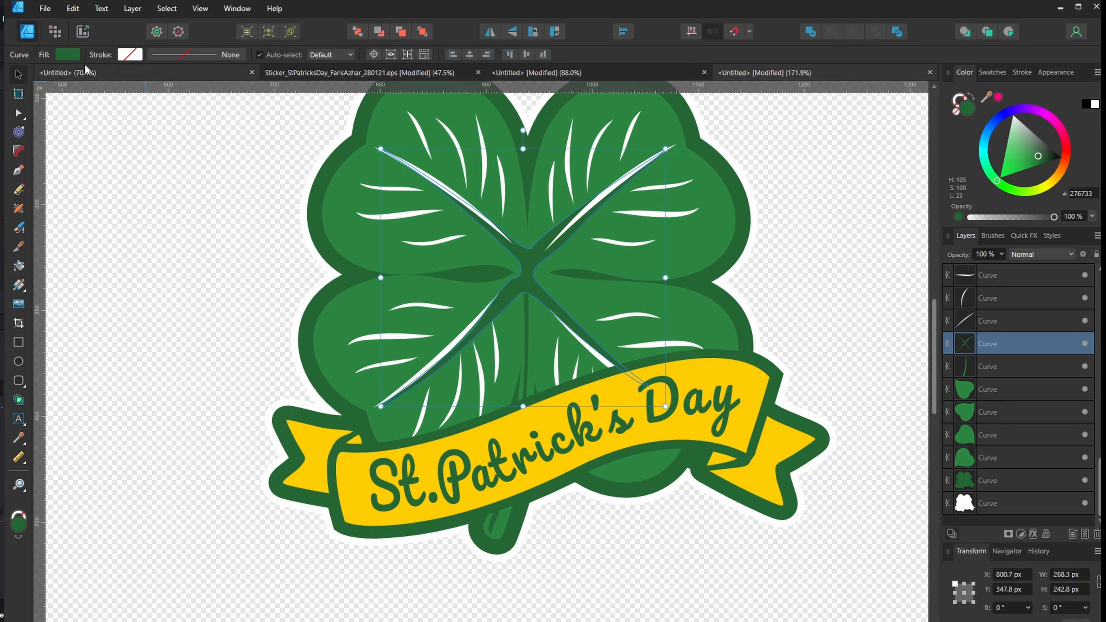
pyautogui.click(70, 56)
pyautogui.moveTo(1, 183); pyautogui.dragTo(1, 156)
pyautogui.click(264, 201)
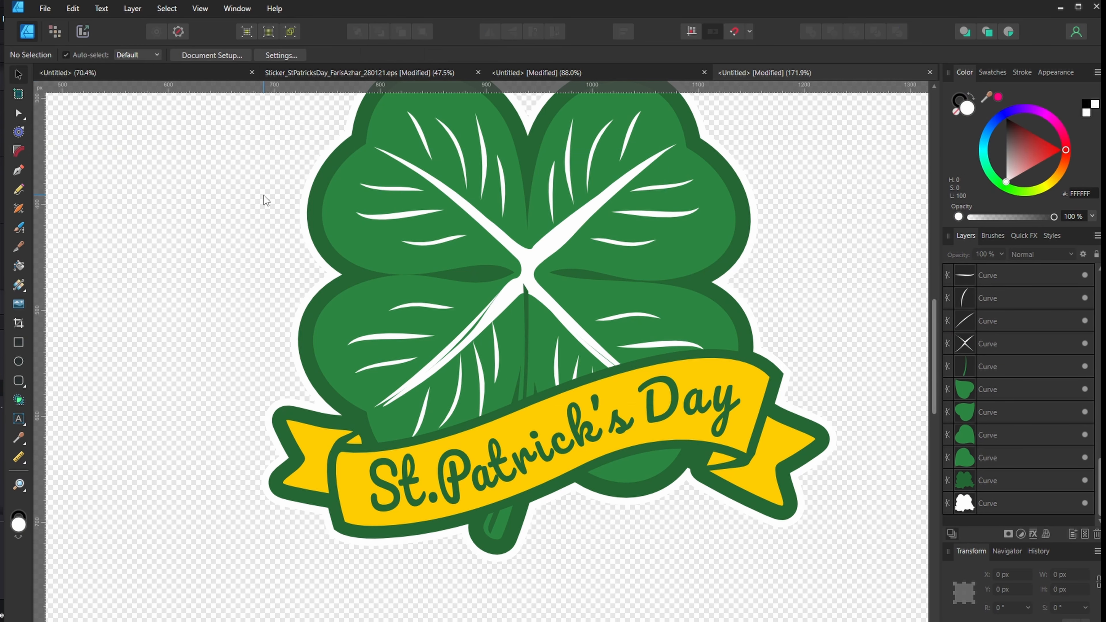
# Step: Examine how the white vein curves meet on the lower-left leaf, up close and against the whole clover
pyautogui.click(473, 336)
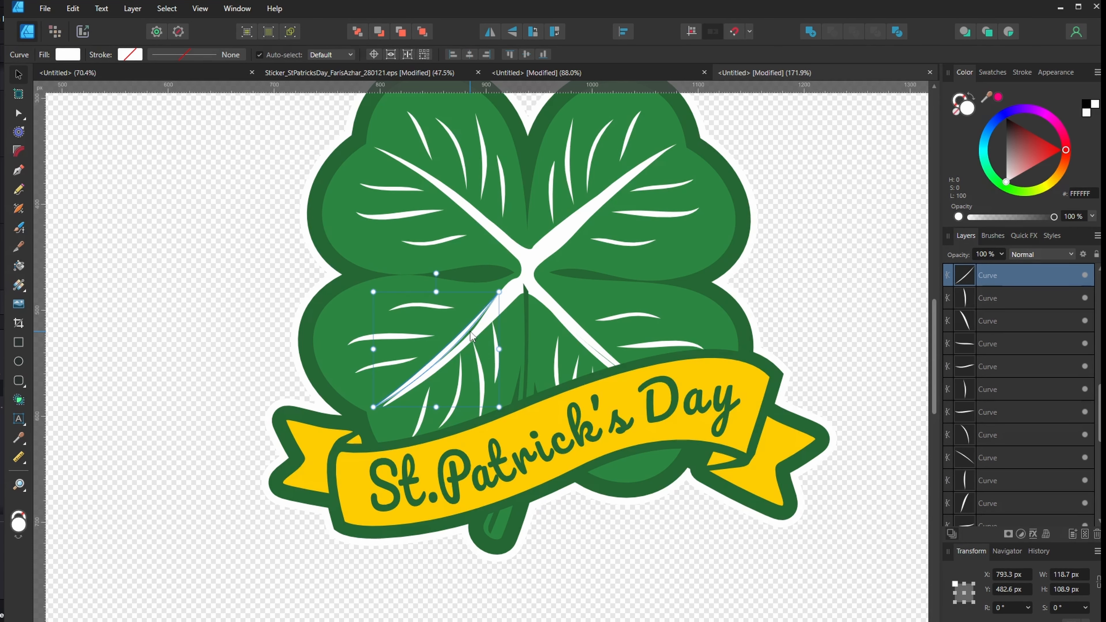
pyautogui.press('a')
pyautogui.keyDown('ctrl'); pyautogui.scroll(3, 471, 352); pyautogui.keyUp('ctrl')
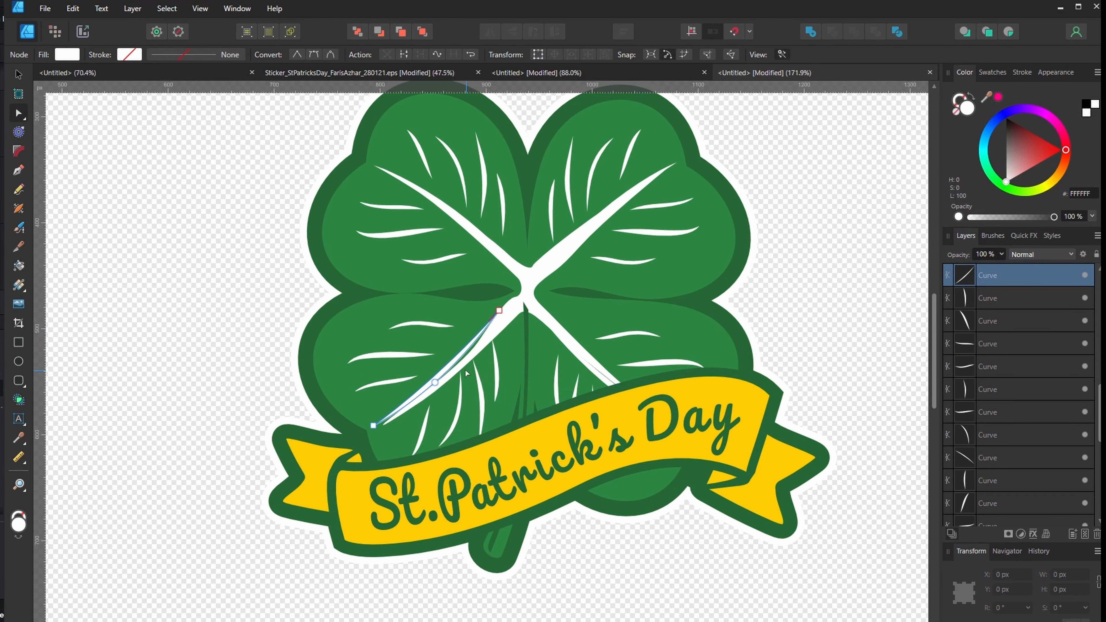
pyautogui.keyDown('ctrl'); pyautogui.scroll(2, 461, 373); pyautogui.keyUp('ctrl')
pyautogui.press('v')
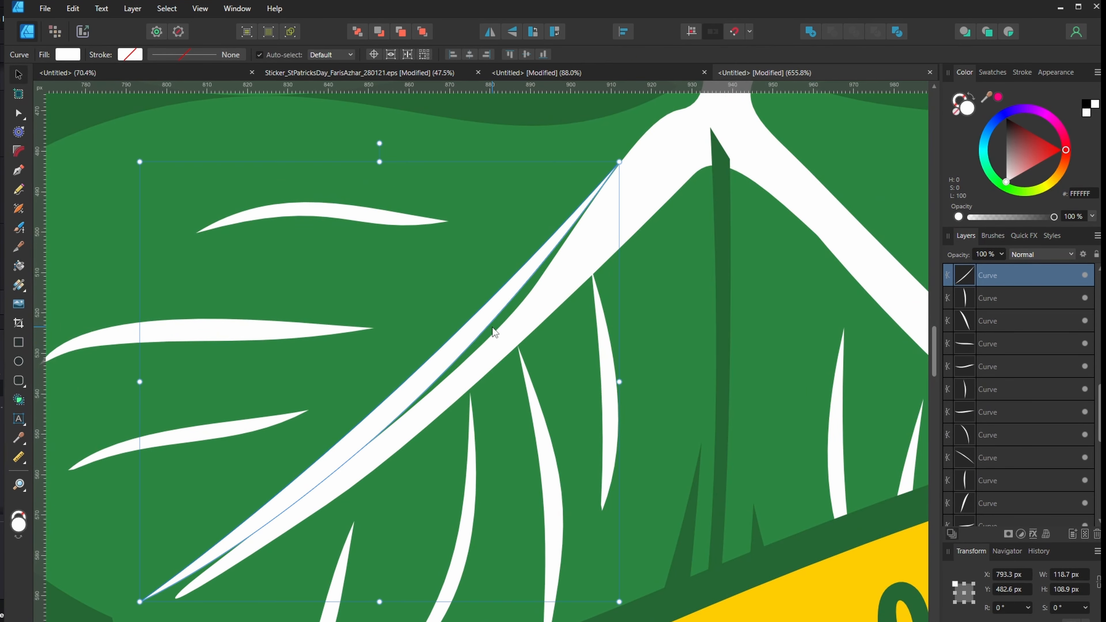
pyautogui.click(433, 278)
pyautogui.keyDown('ctrl'); pyautogui.scroll(-5, 433, 275); pyautogui.keyUp('ctrl')
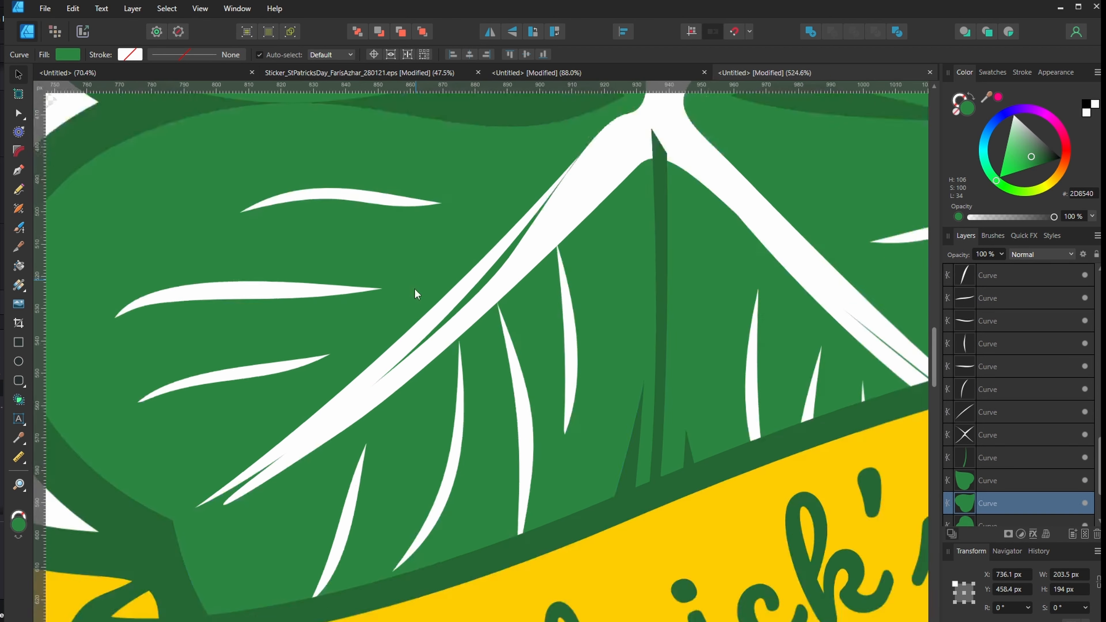
pyautogui.scroll(3, 437, 242)
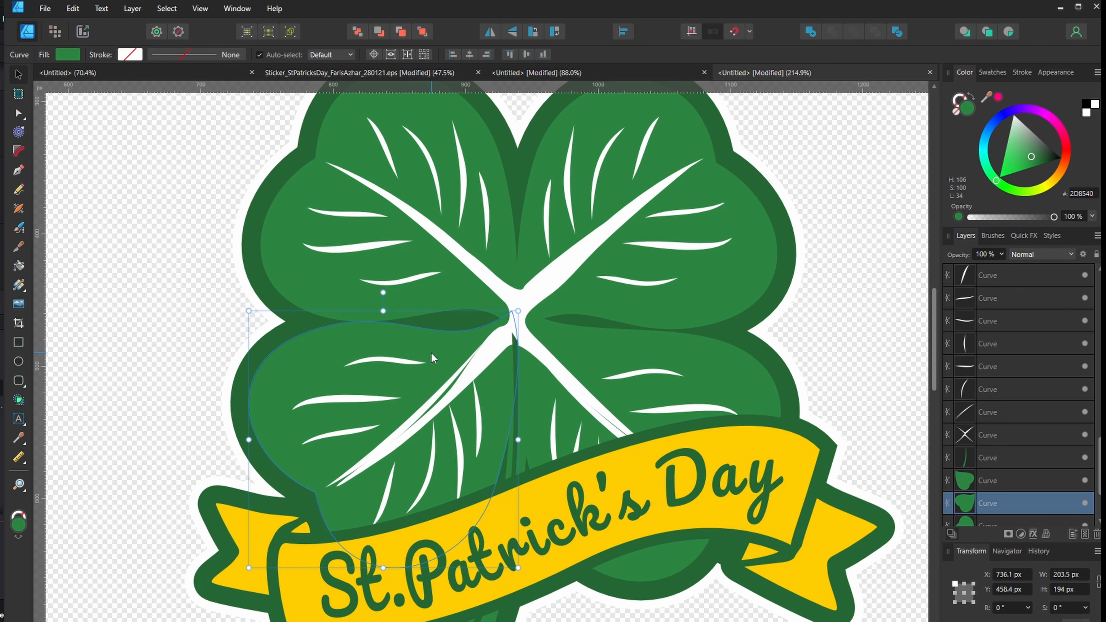
pyautogui.keyDown('ctrl'); pyautogui.scroll(-3, 432, 352); pyautogui.keyUp('ctrl')
pyautogui.keyDown('ctrl'); pyautogui.scroll(1, 430, 352); pyautogui.keyUp('ctrl')
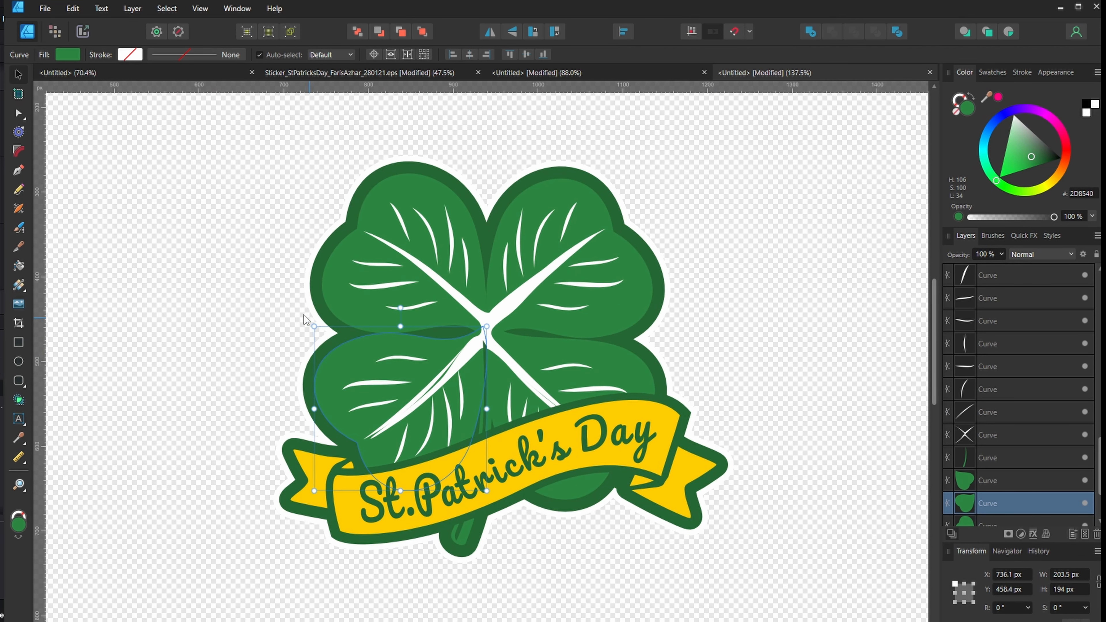
pyautogui.click(166, 226)
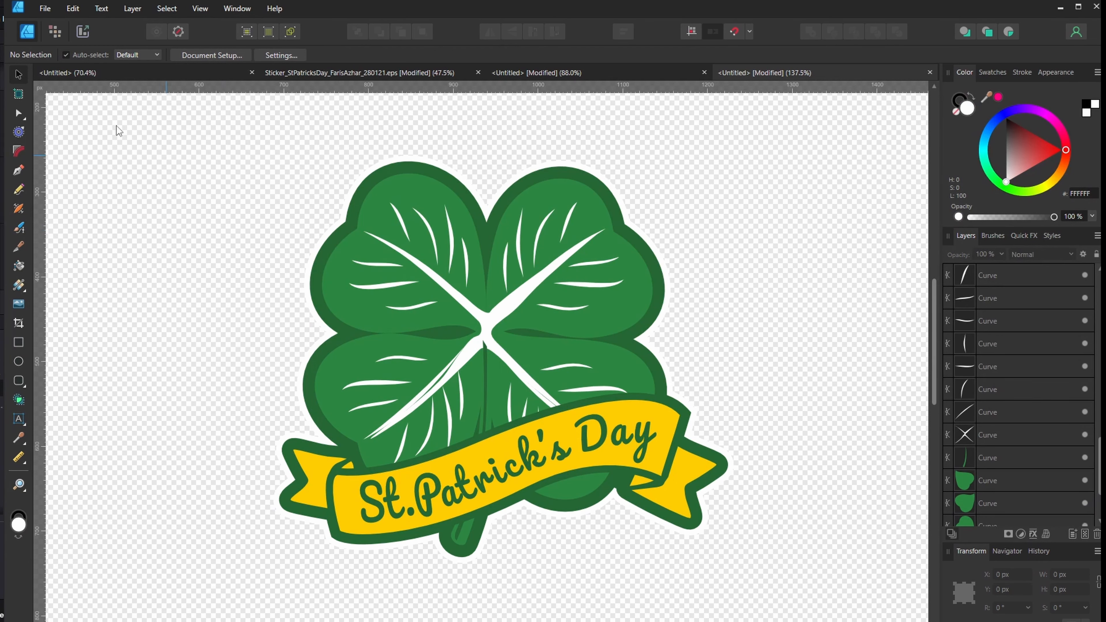
pyautogui.click(45, 8)
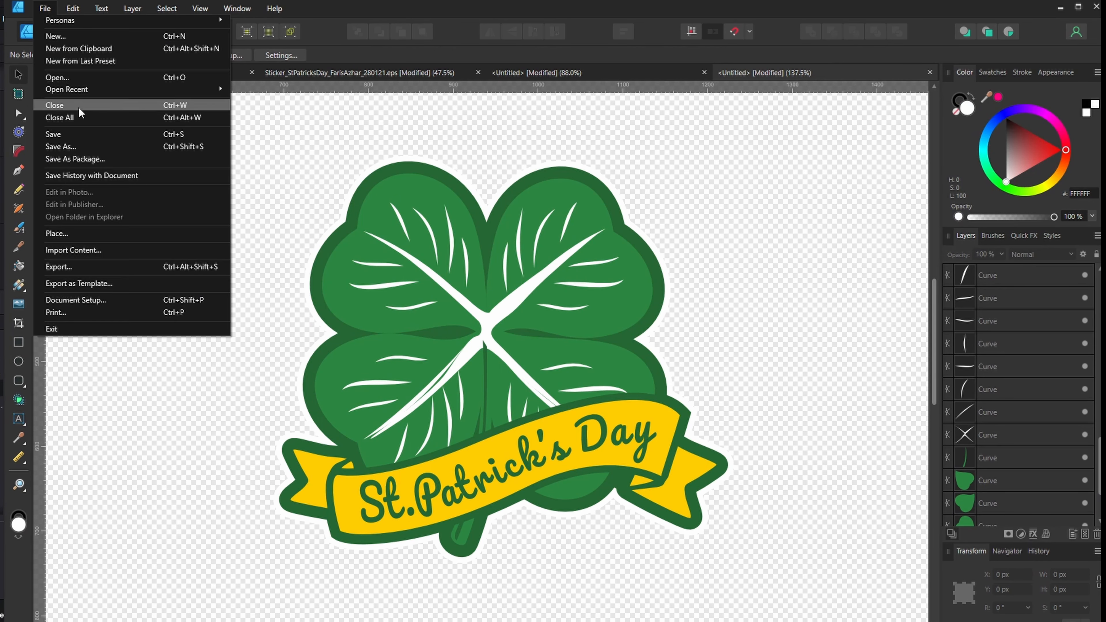
pyautogui.click(114, 267)
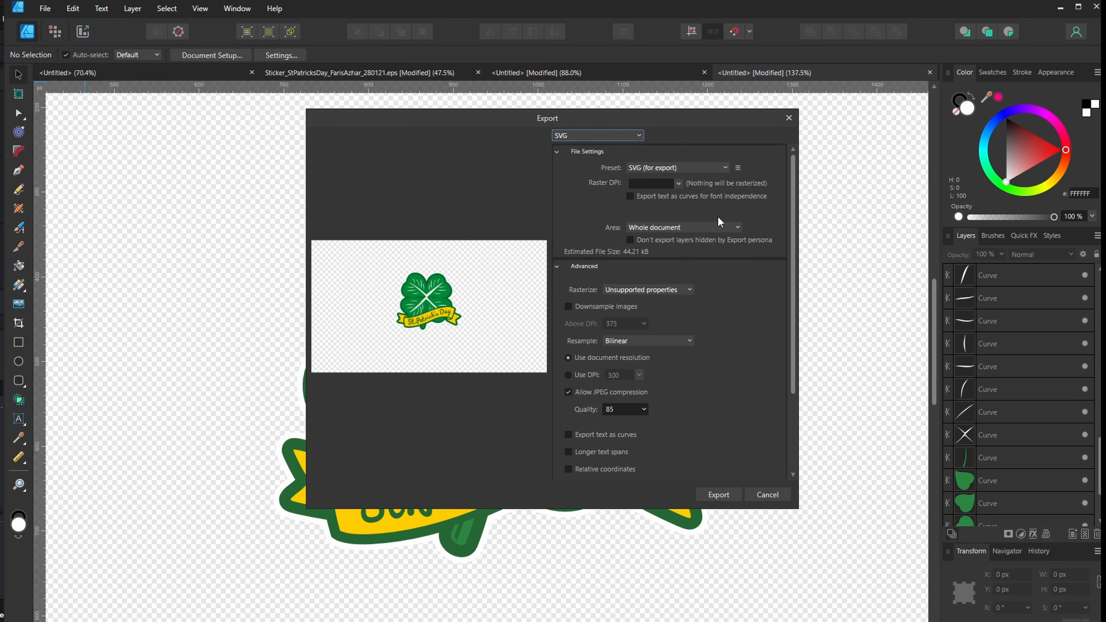
pyautogui.click(718, 229)
pyautogui.click(726, 295)
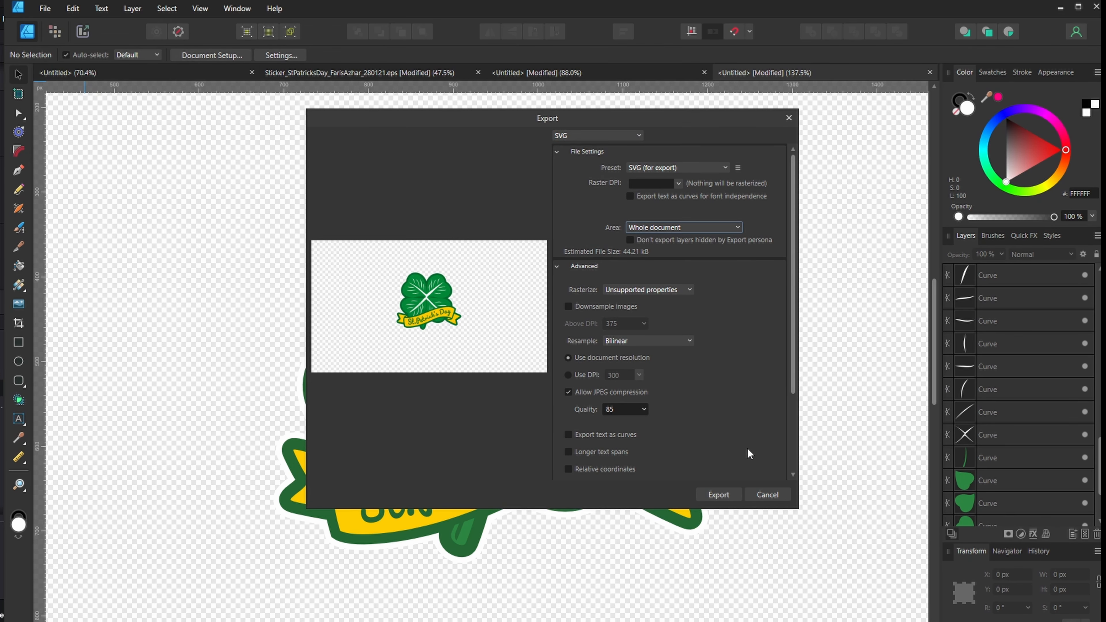
pyautogui.click(768, 495)
# Step: Select the entire clover artwork and set up an SVG export with the area set to Selection Area
pyautogui.moveTo(667, 495); pyautogui.dragTo(202, 124)
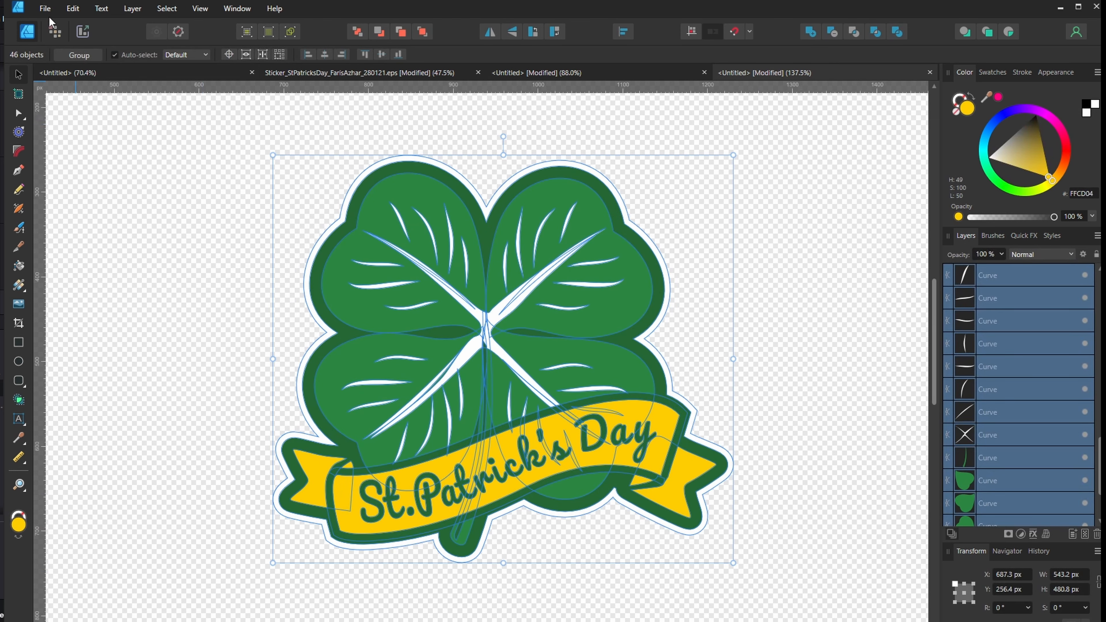
pyautogui.click(47, 8)
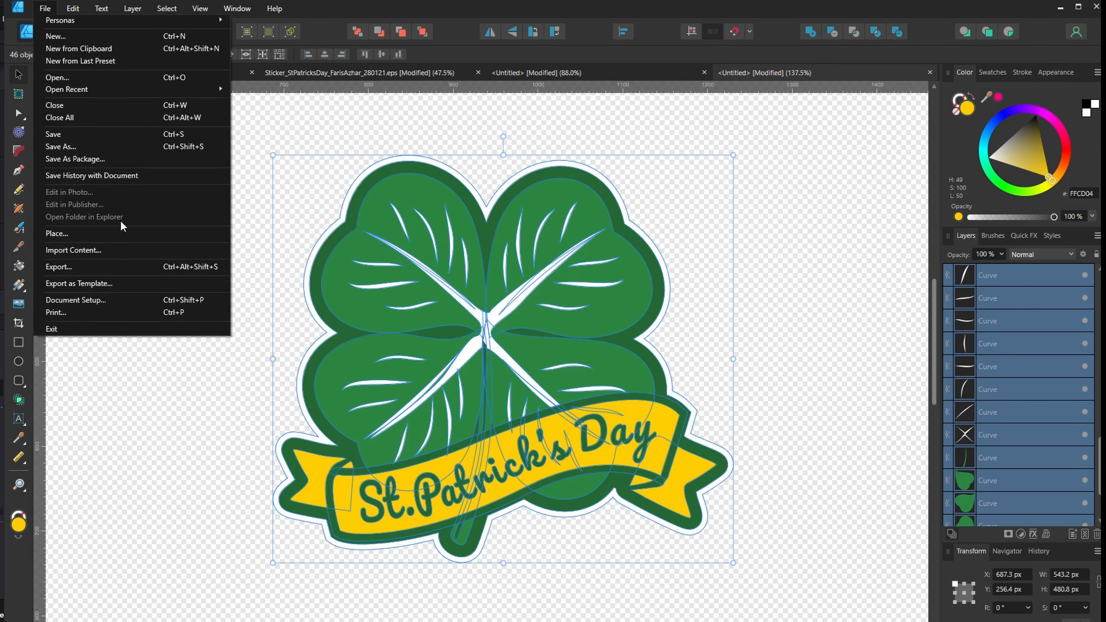
pyautogui.click(128, 268)
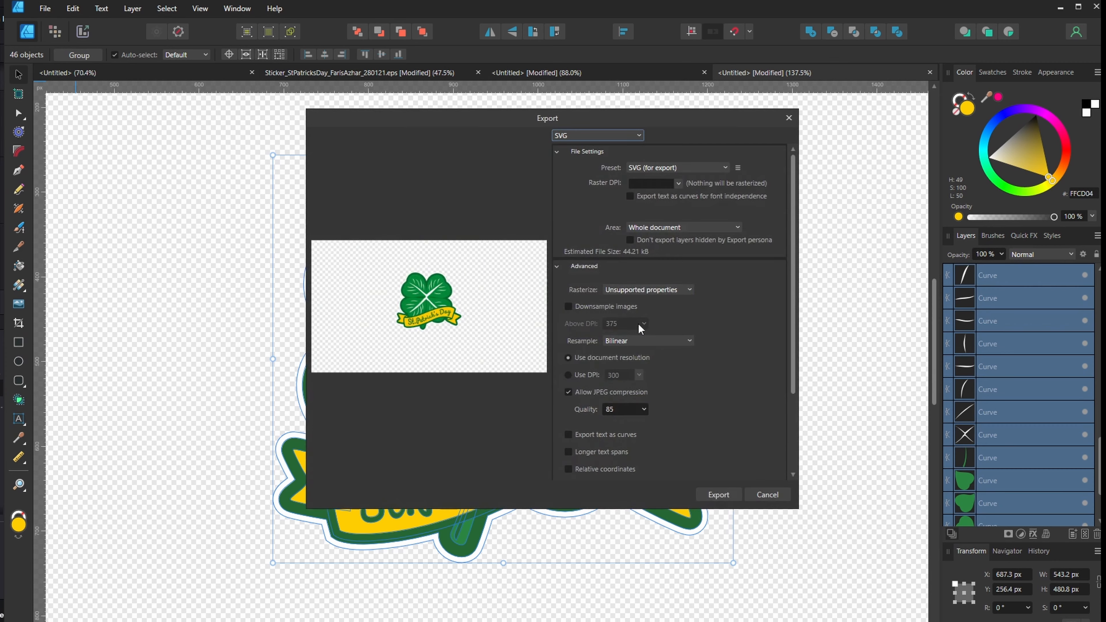
pyautogui.click(657, 229)
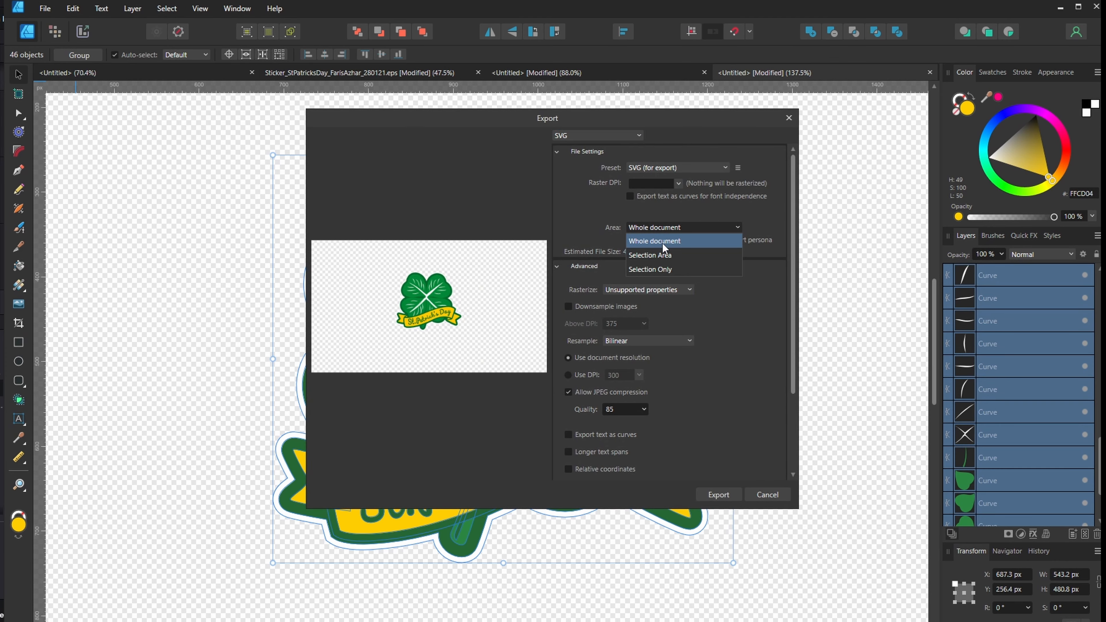
pyautogui.click(669, 256)
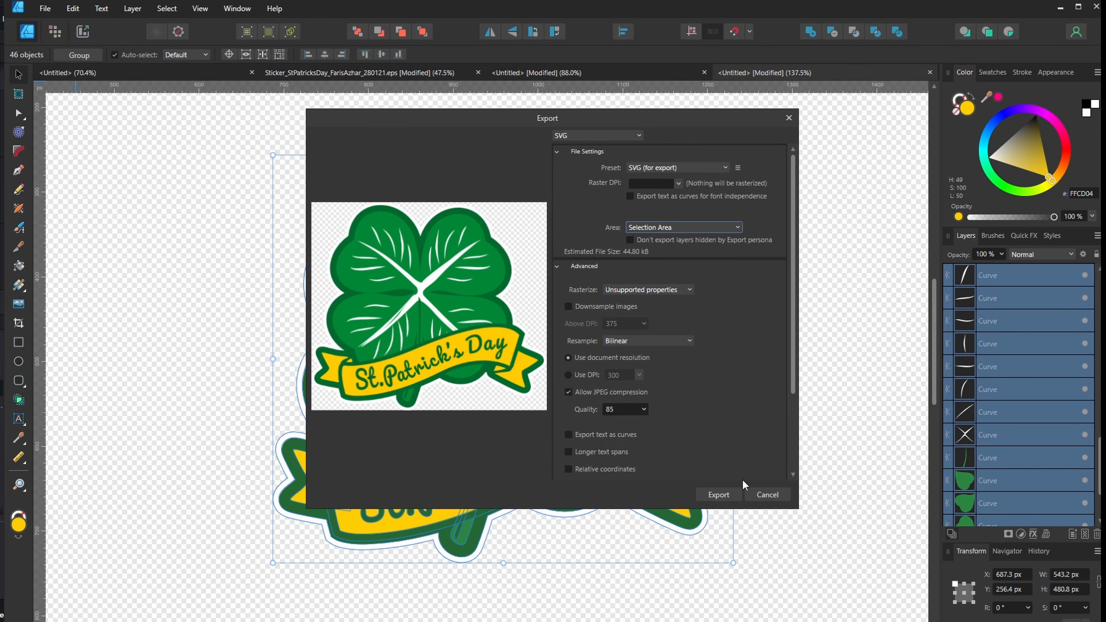
# Step: Export the clover as clover1.svg into the St. Patrick's Day folder
pyautogui.click(719, 495)
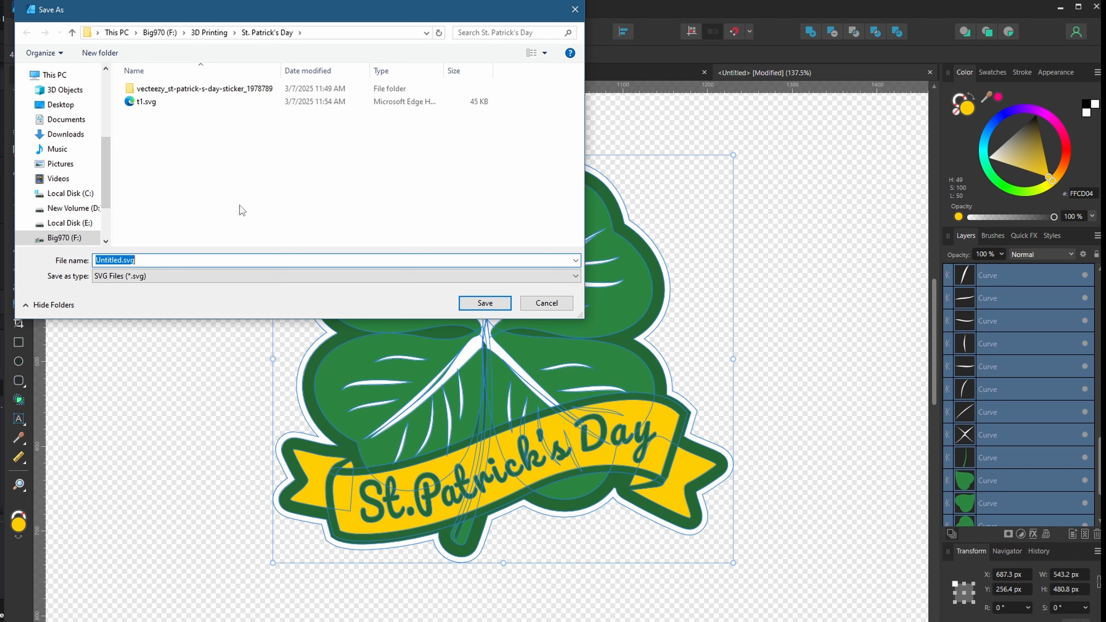
pyautogui.write('clover1')
pyautogui.click(496, 304)
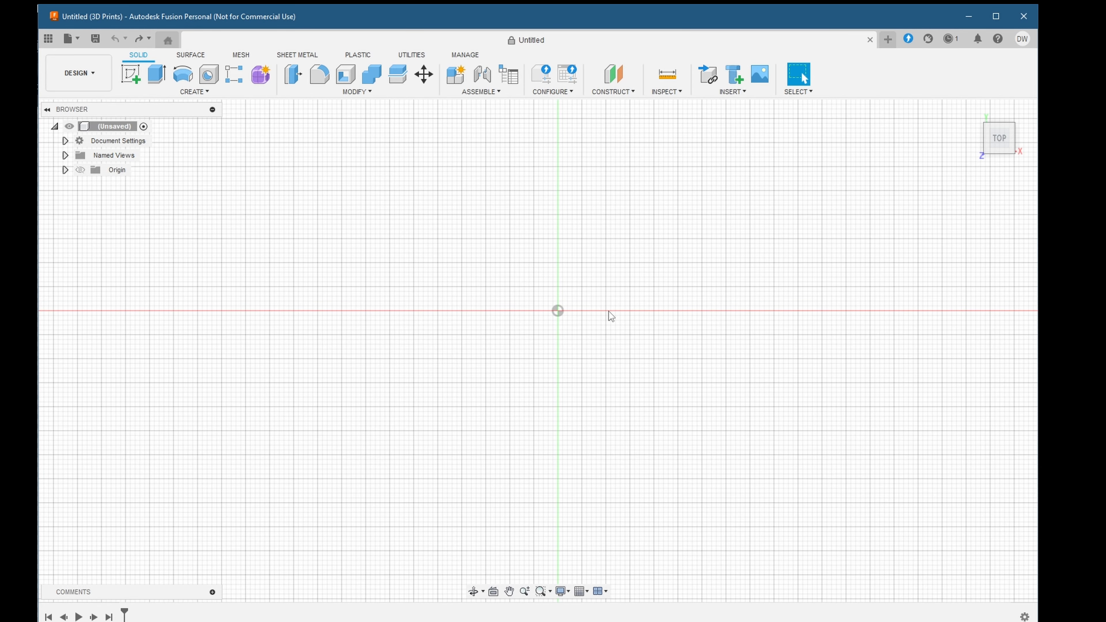
# Step: In Autodesk Fusion, insert clover1.svg from the computer onto the XY plane
pyautogui.click(741, 94)
pyautogui.click(736, 177)
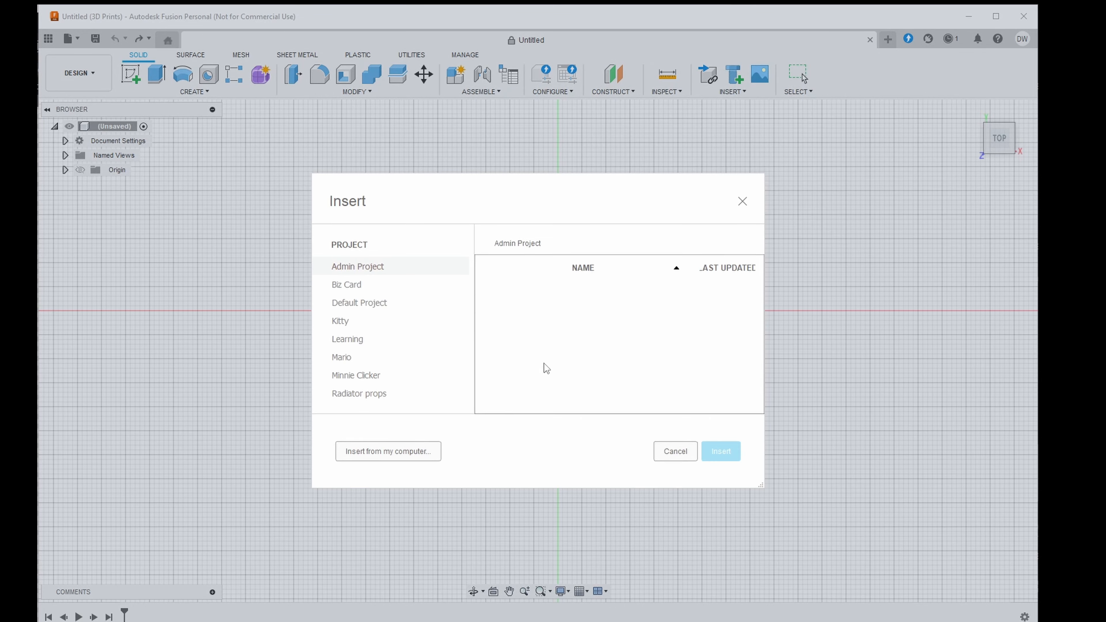
pyautogui.click(388, 451)
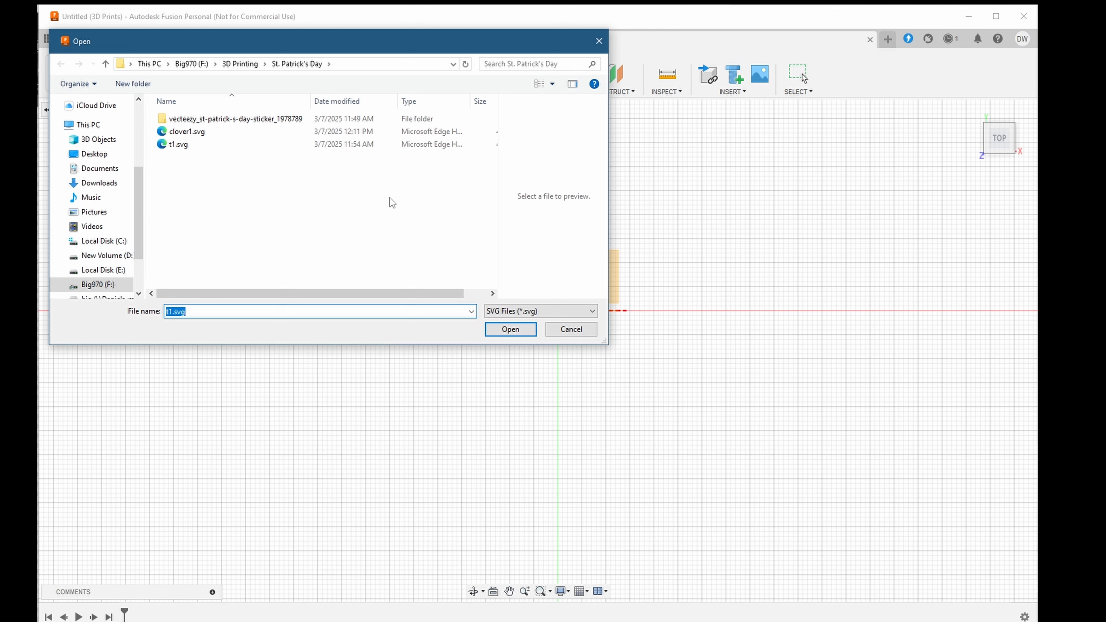
pyautogui.click(192, 138)
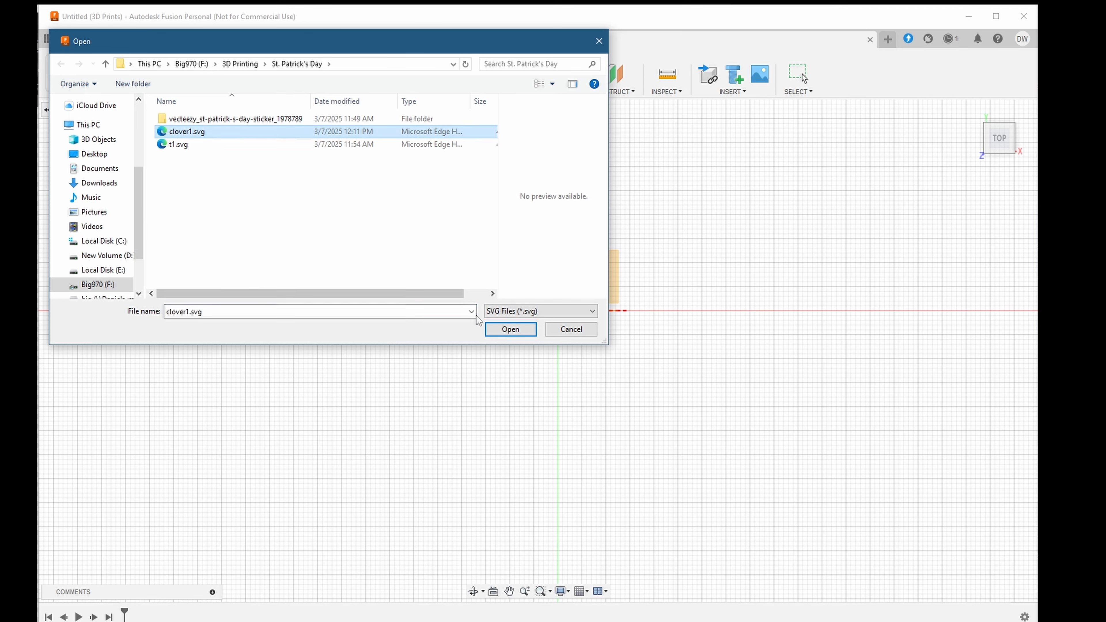
pyautogui.click(497, 330)
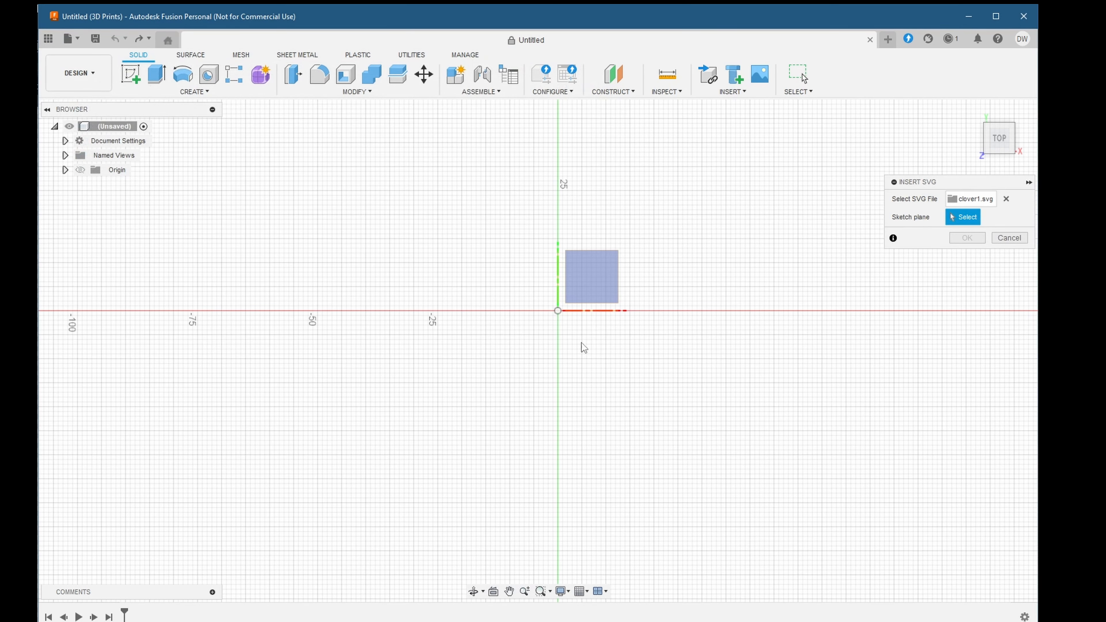
pyautogui.click(584, 277)
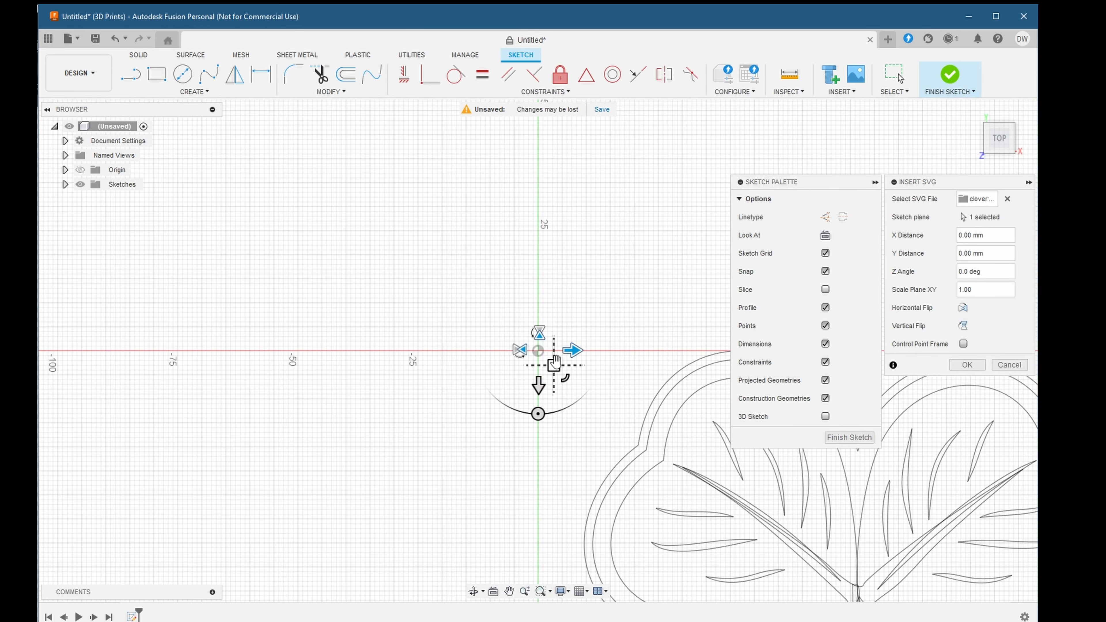
# Step: Move the clover artwork so that the veins' meeting point sits on the origin, and complete the SVG insertion at scale 1.00
pyautogui.moveTo(554, 366); pyautogui.dragTo(268, 153)
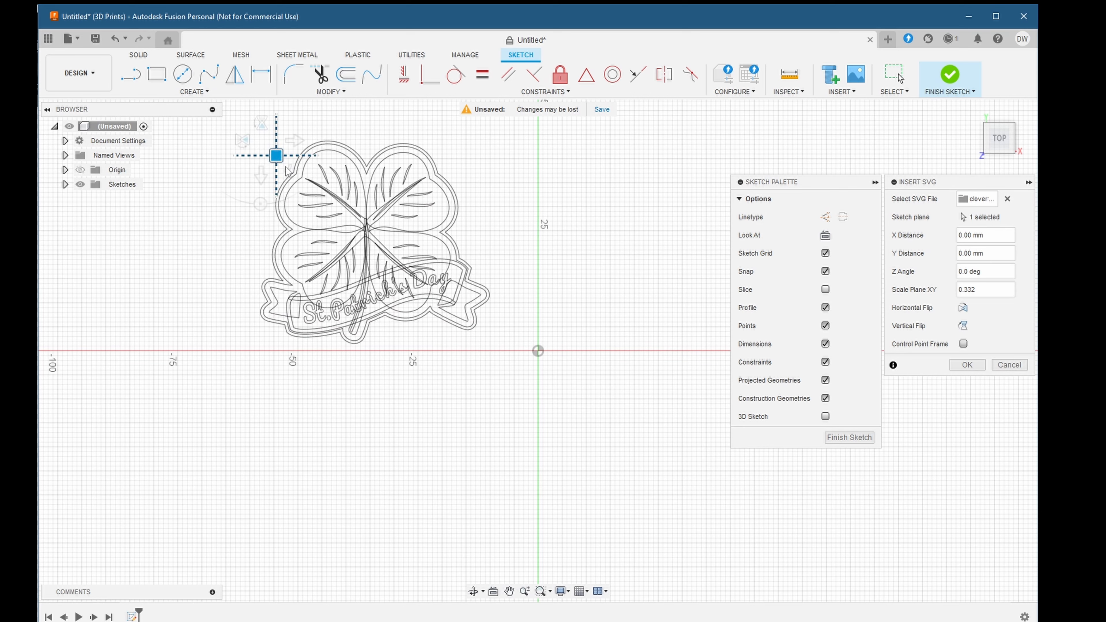
pyautogui.moveTo(279, 158); pyautogui.dragTo(365, 203)
pyautogui.scroll(1, 391, 270)
pyautogui.scroll(-2, 390, 271)
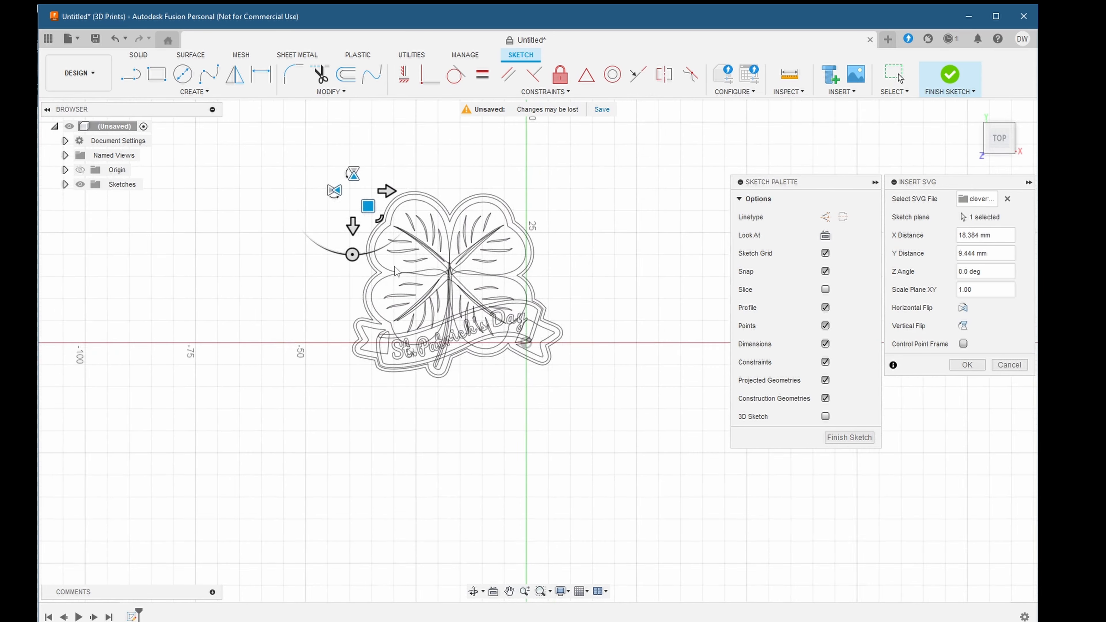
pyautogui.moveTo(385, 231); pyautogui.dragTo(556, 420)
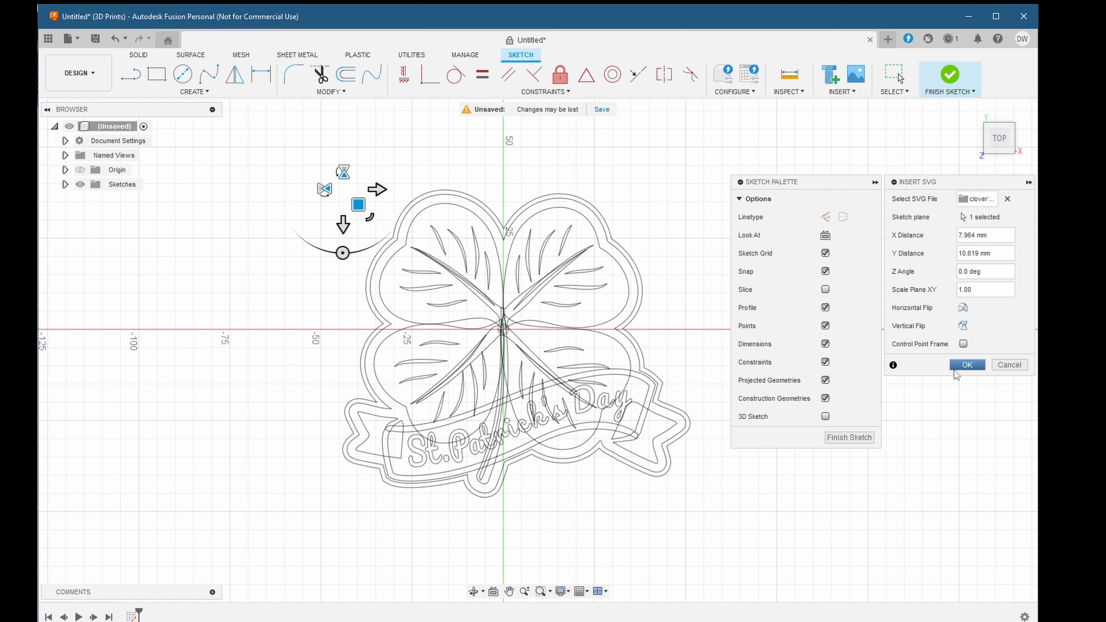
pyautogui.click(962, 366)
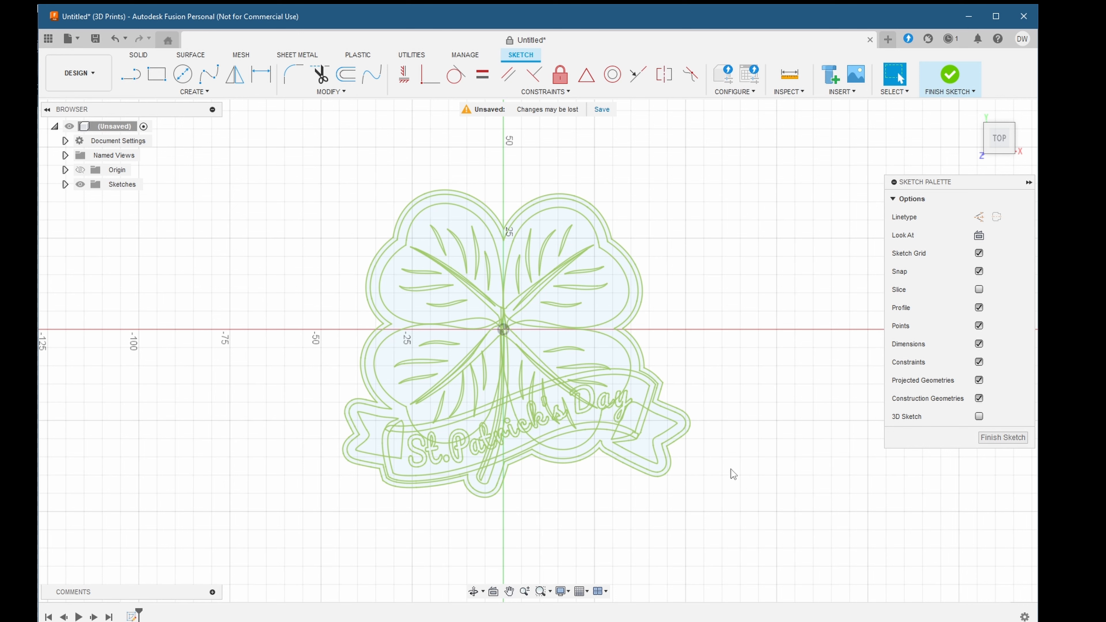
# Step: Check which geometry belongs to Sketch1 by hiding it and showing it again
pyautogui.click(65, 184)
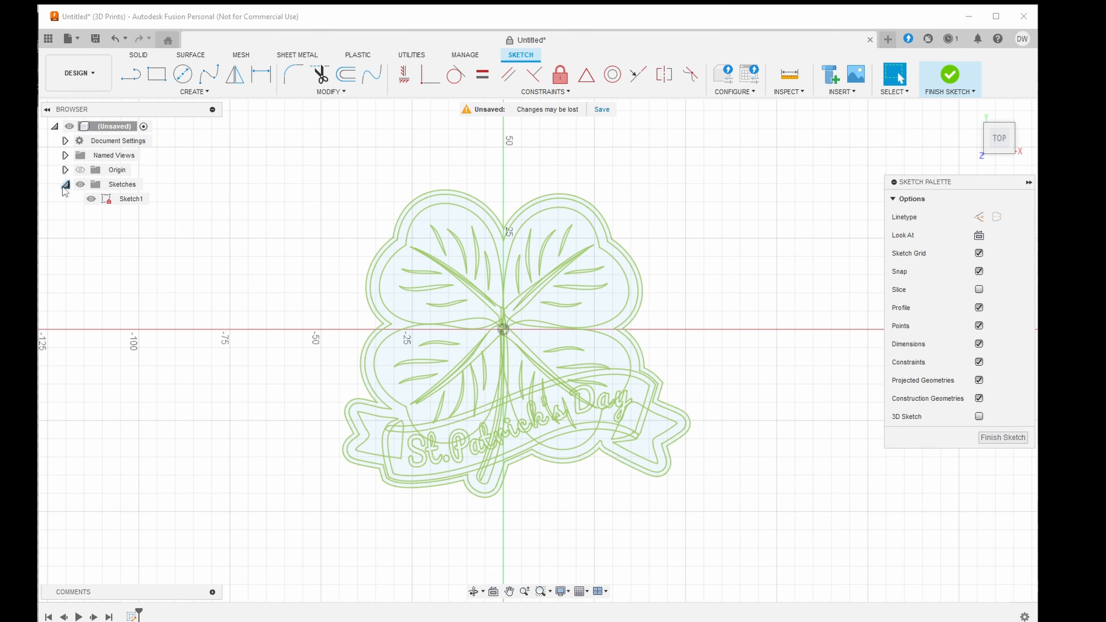
pyautogui.click(91, 199)
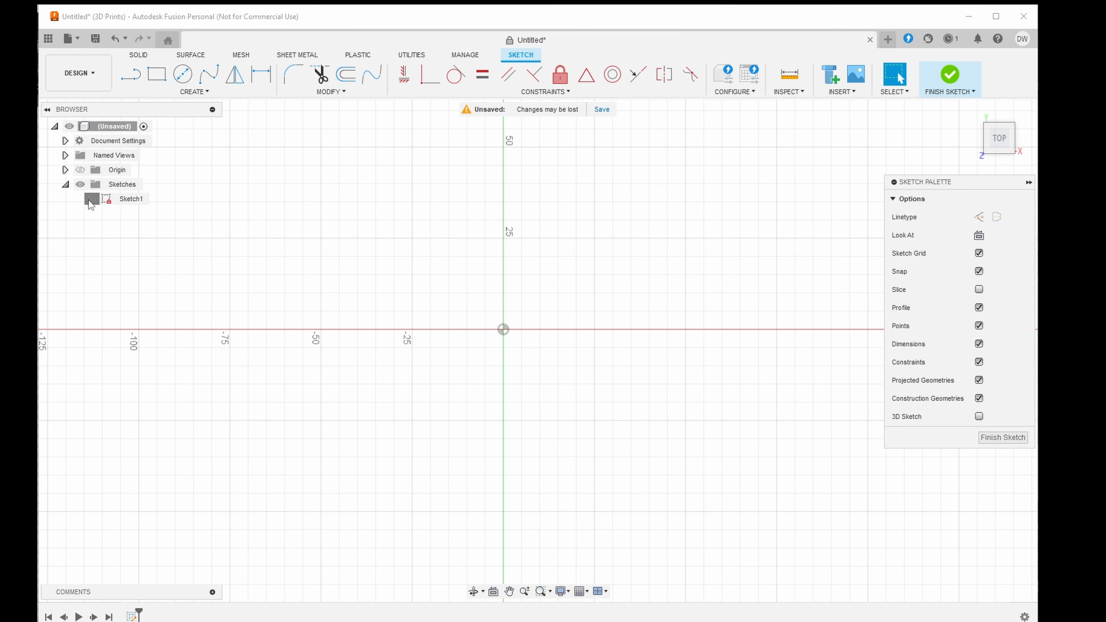
pyautogui.click(90, 199)
# Step: Select the whole clover sketch and extrude all its profiles by -3 mm as a new body
pyautogui.moveTo(759, 519)
pyautogui.mouseDown()
pyautogui.moveTo(440, 203)
pyautogui.moveTo(299, 169)
pyautogui.mouseUp()
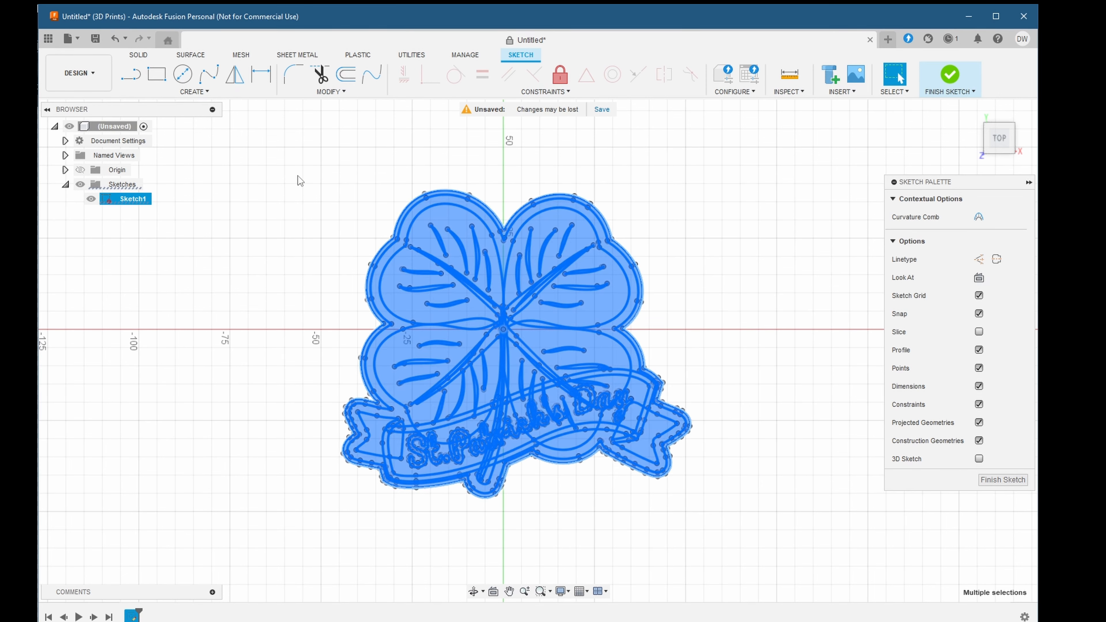
pyautogui.press('e')
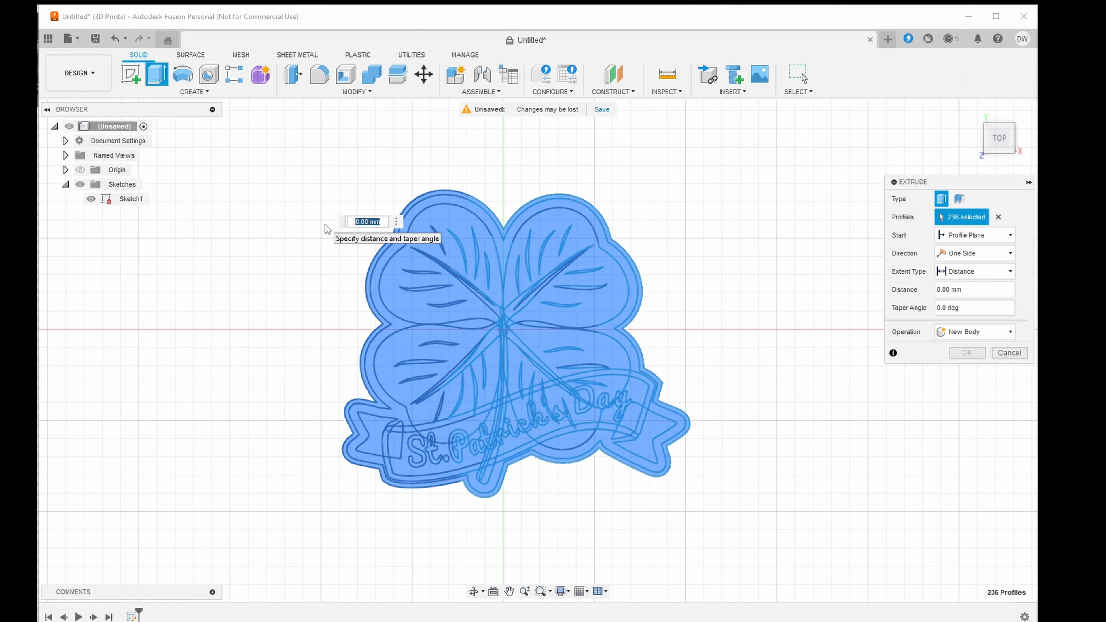
pyautogui.press('BackSpace')
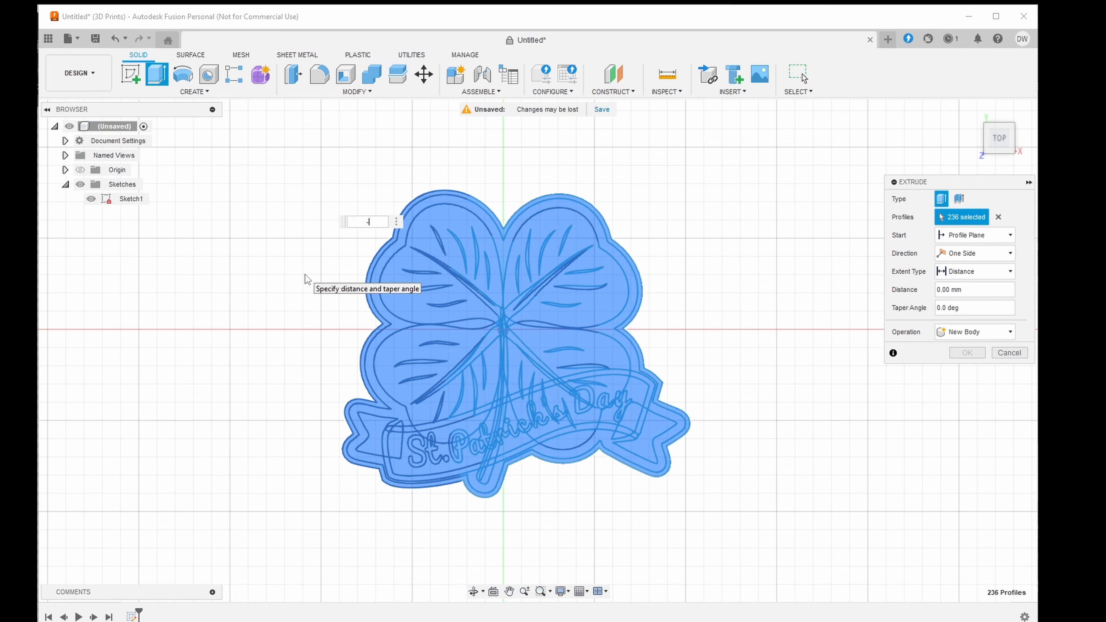
pyautogui.write('-3')
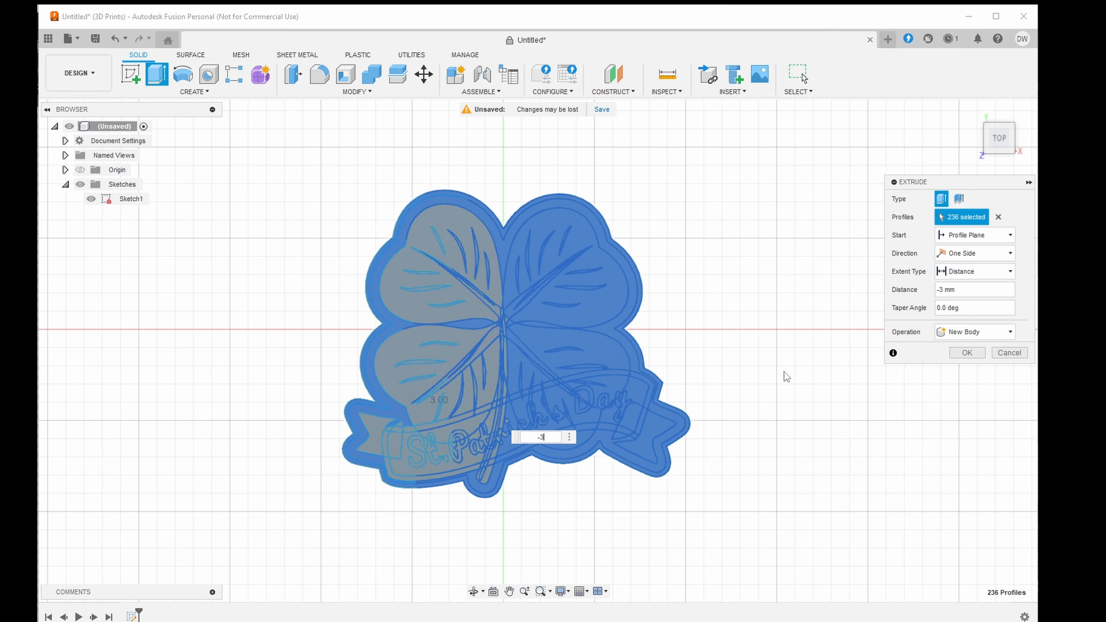
pyautogui.click(964, 354)
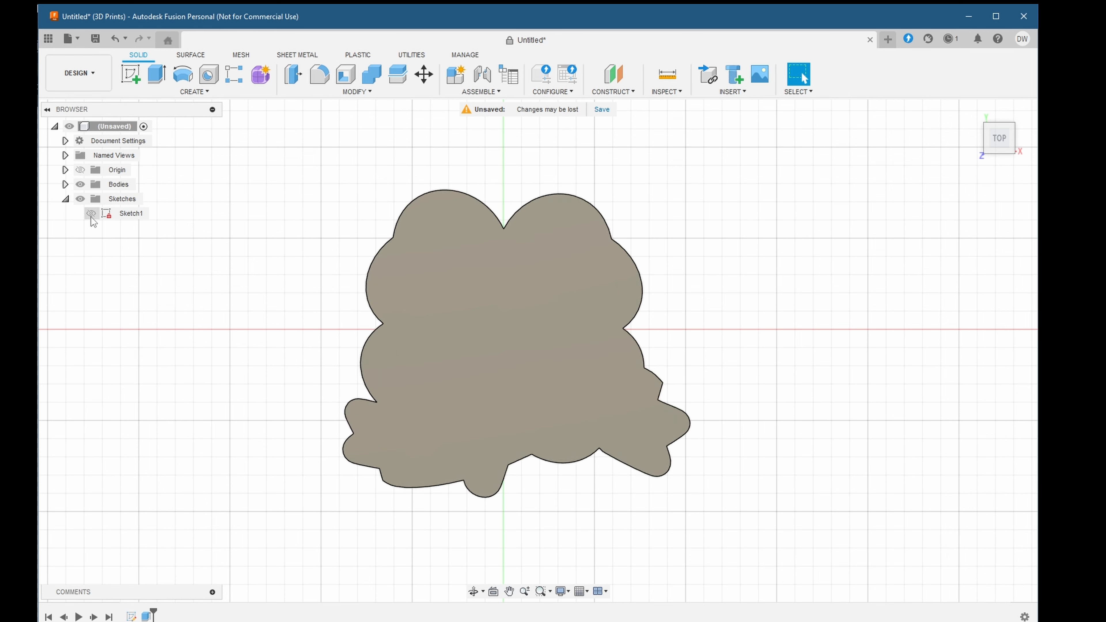
# Step: Make Sketch1 visible again over the extruded clover body
pyautogui.click(90, 215)
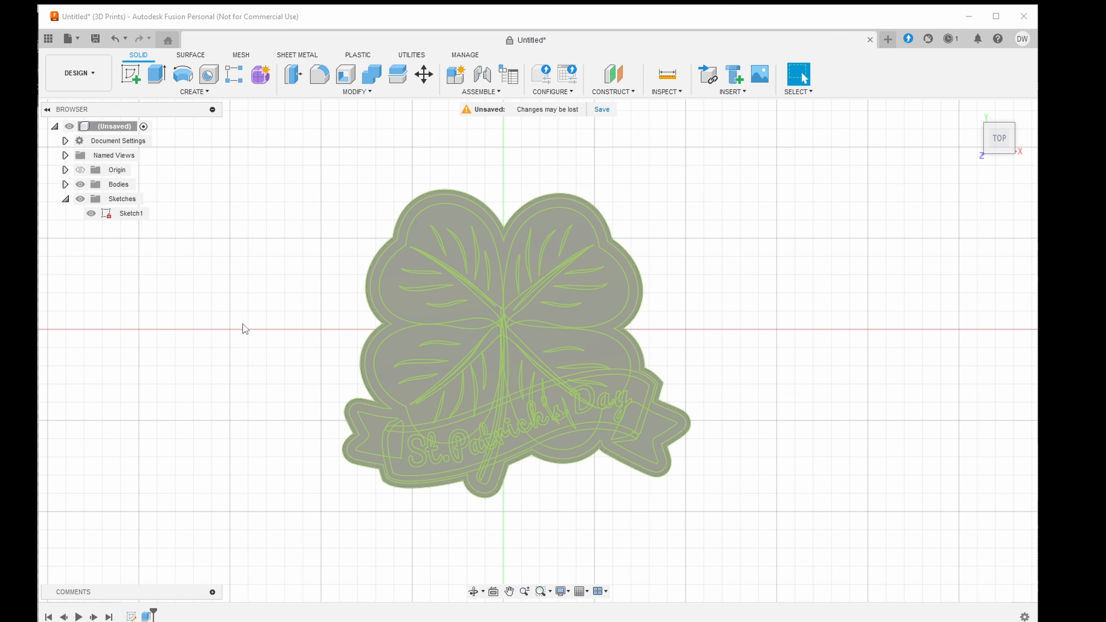
pyautogui.moveTo(245, 329); pyautogui.dragTo(333, 409, button='middle')
pyautogui.scroll(-1, 334, 410)
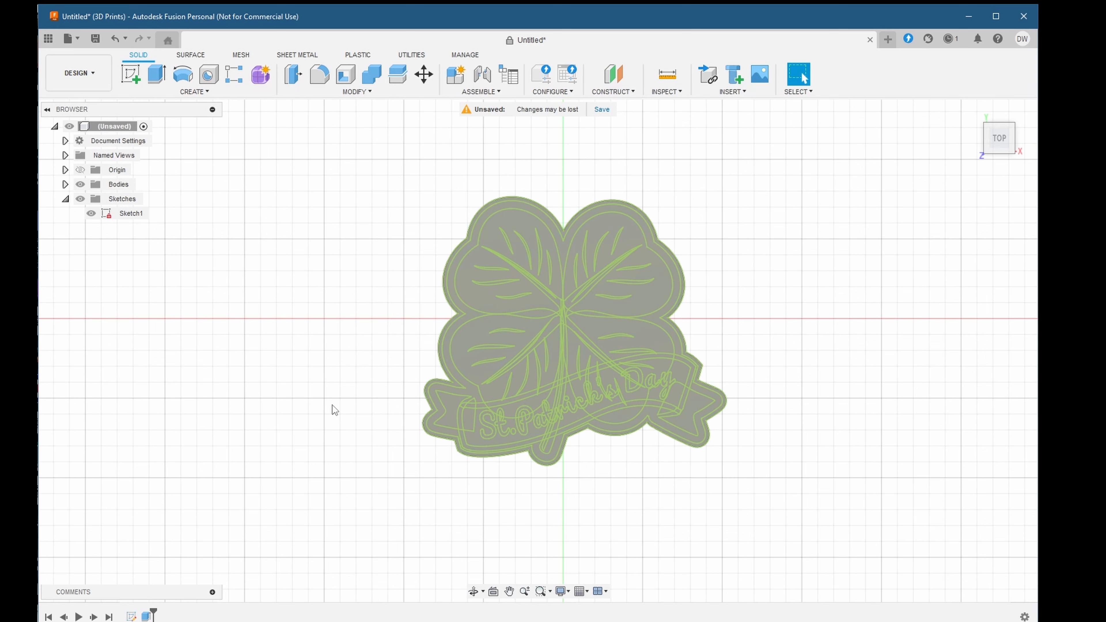